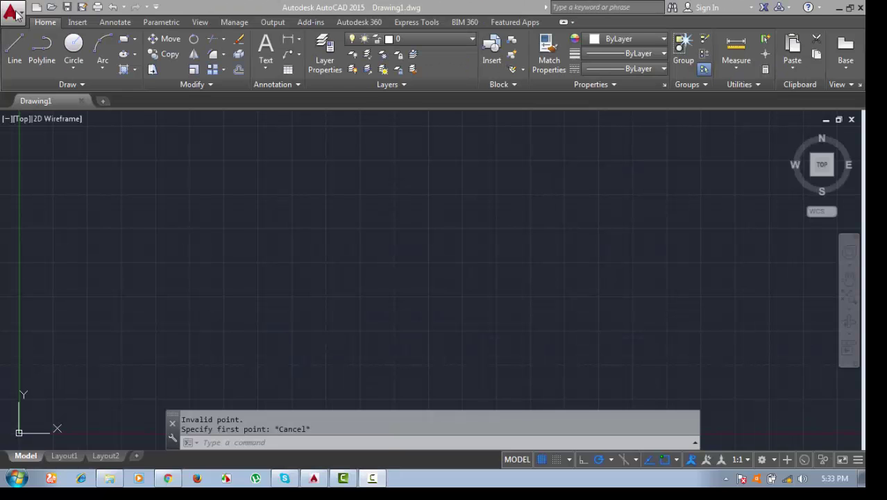
click(13, 12)
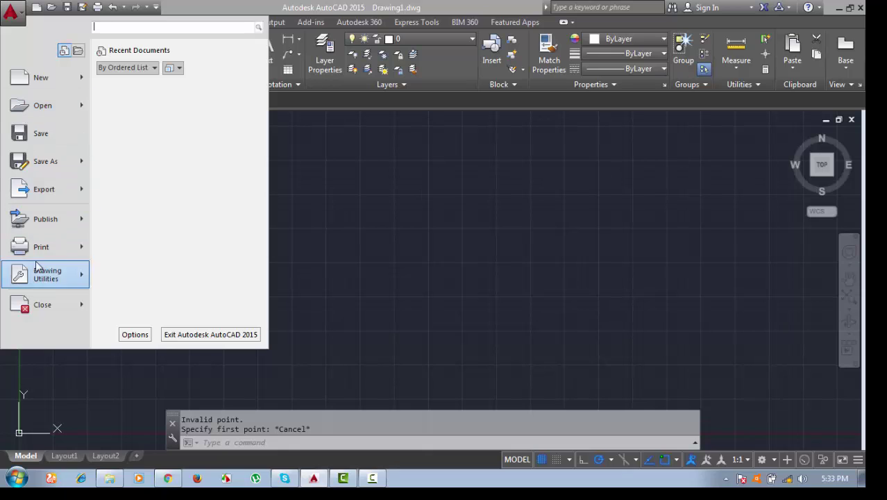
click(361, 218)
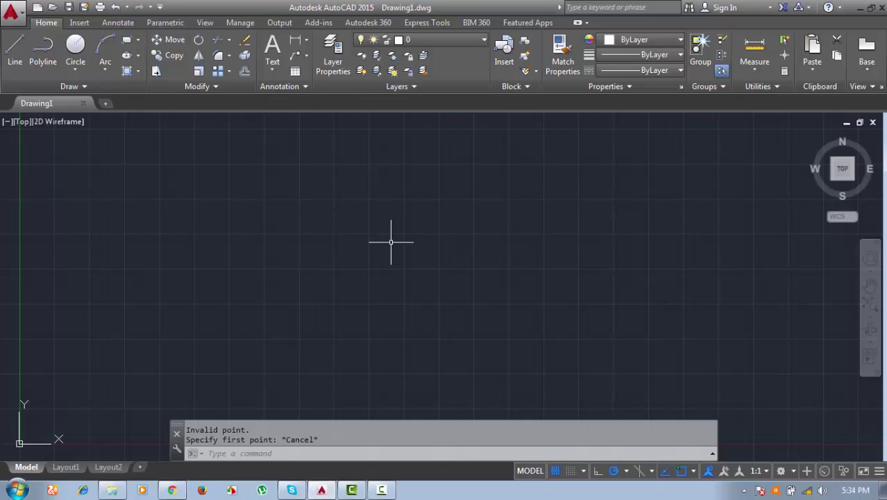
text(l)
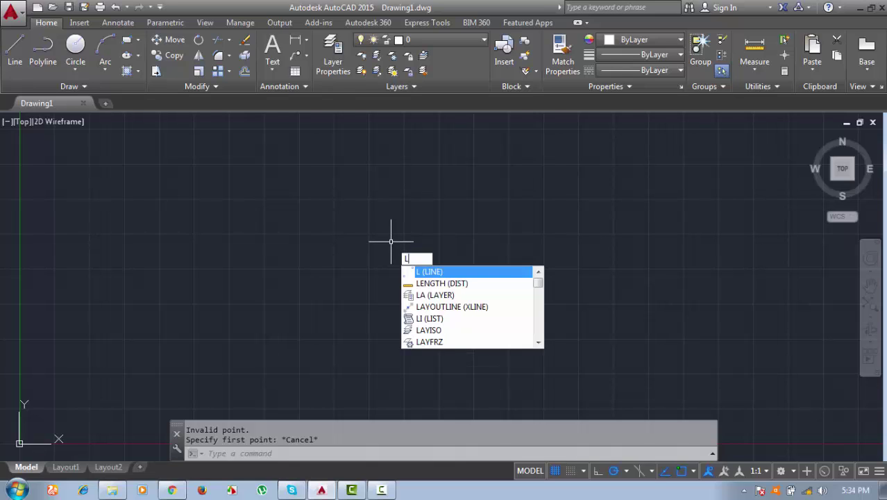
key(Return)
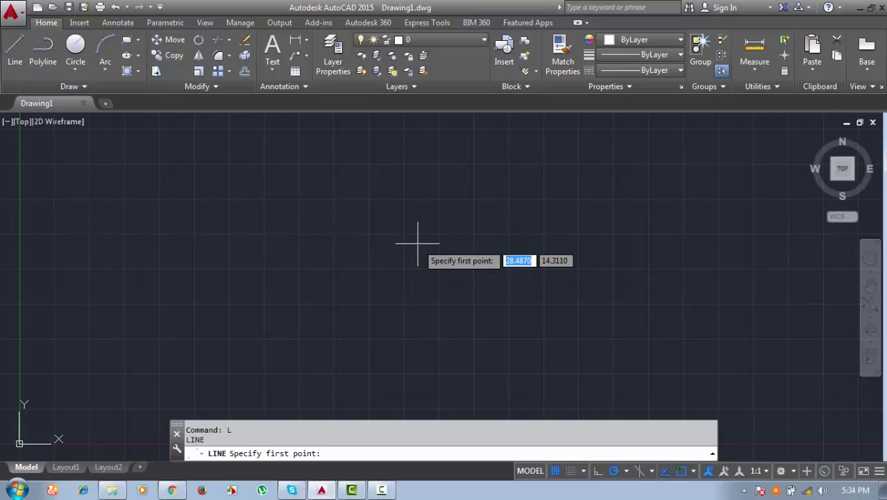
key(Escape)
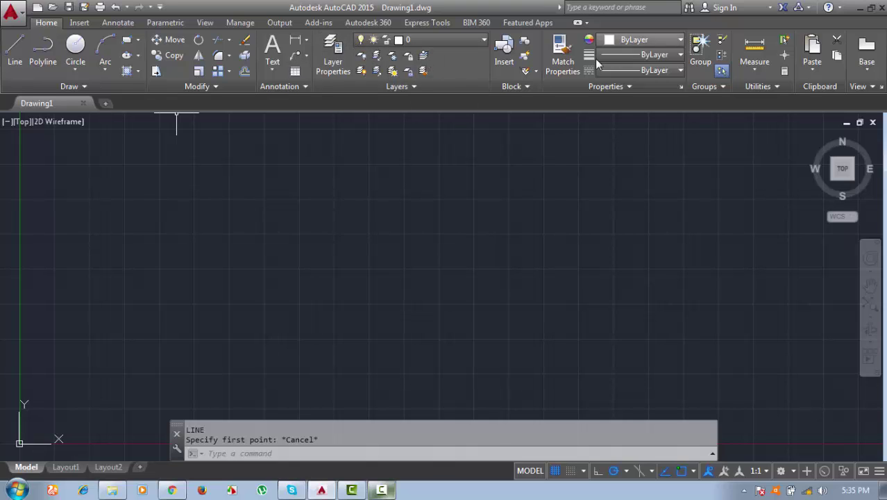
click(79, 23)
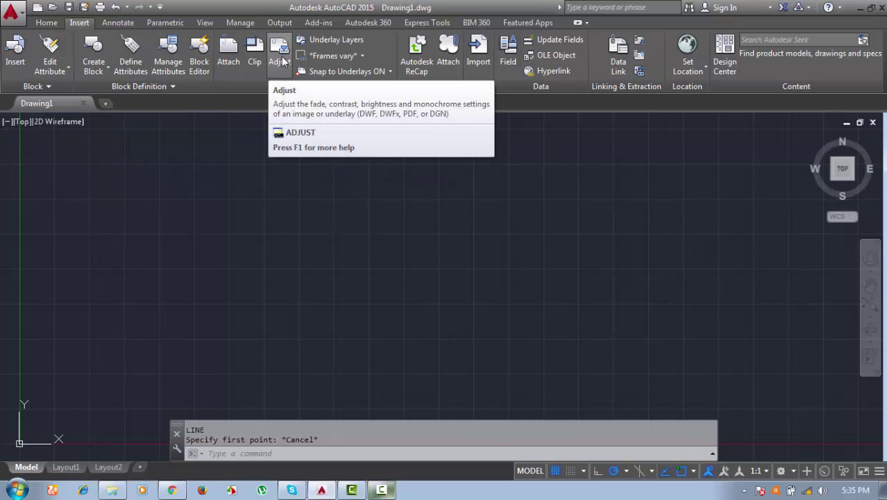
click(46, 23)
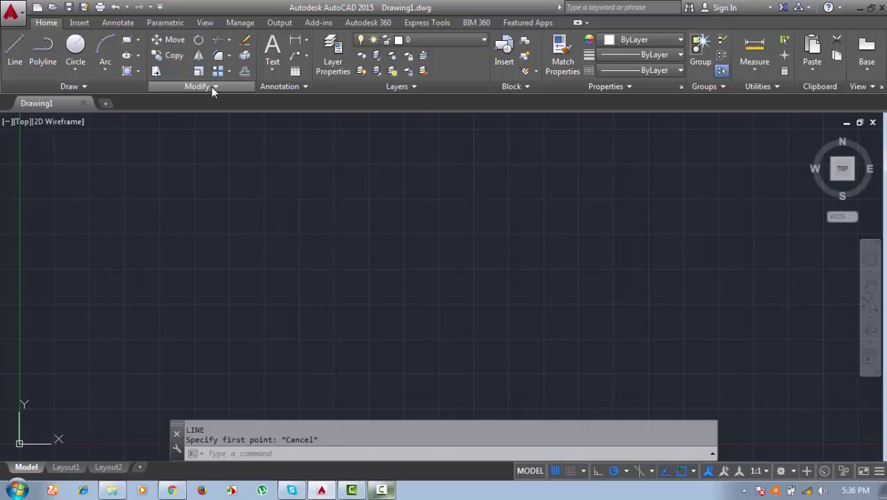
click(81, 87)
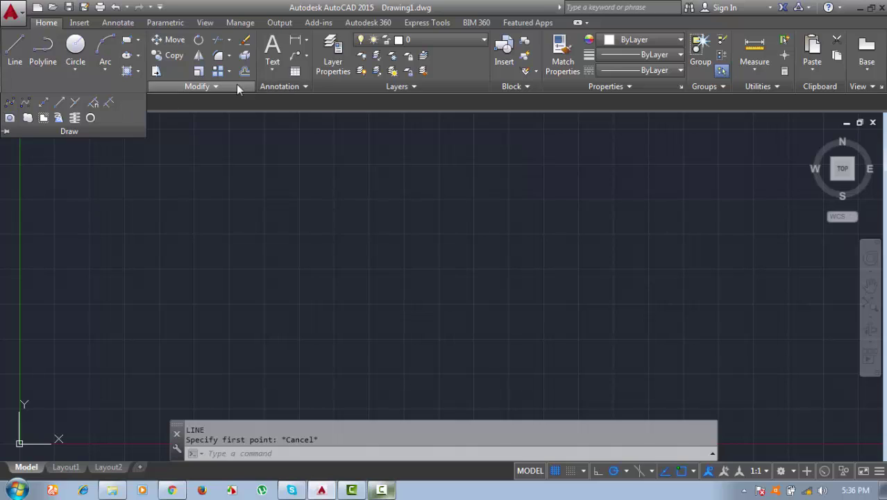
click(209, 87)
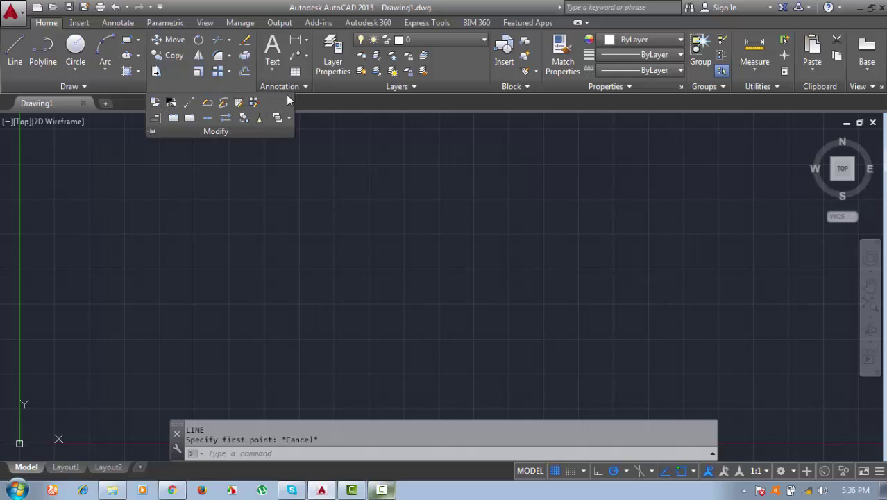
click(299, 88)
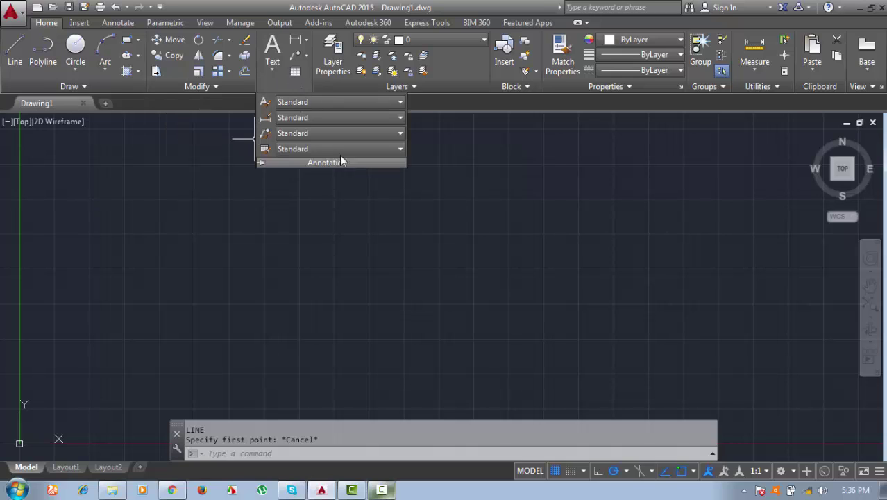
click(206, 168)
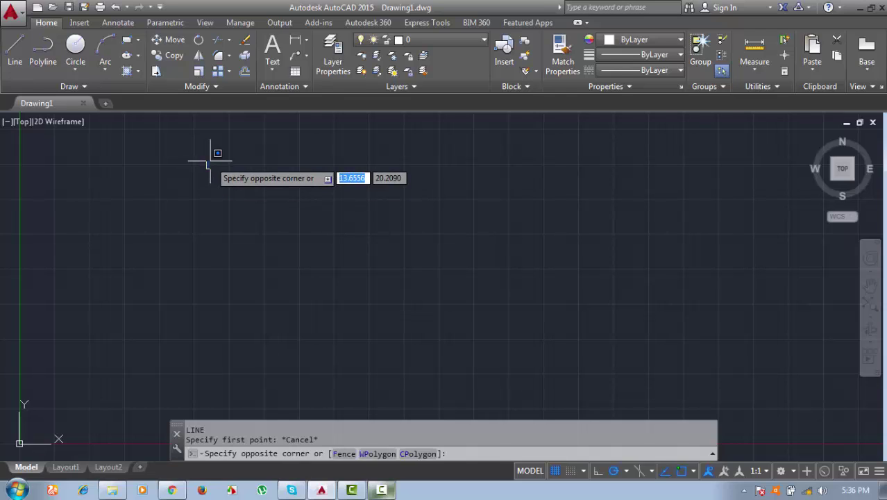
key(Escape)
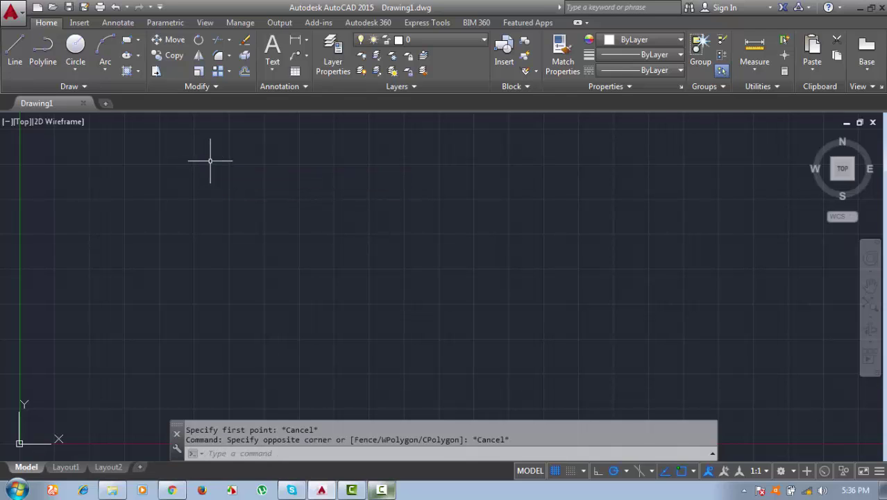